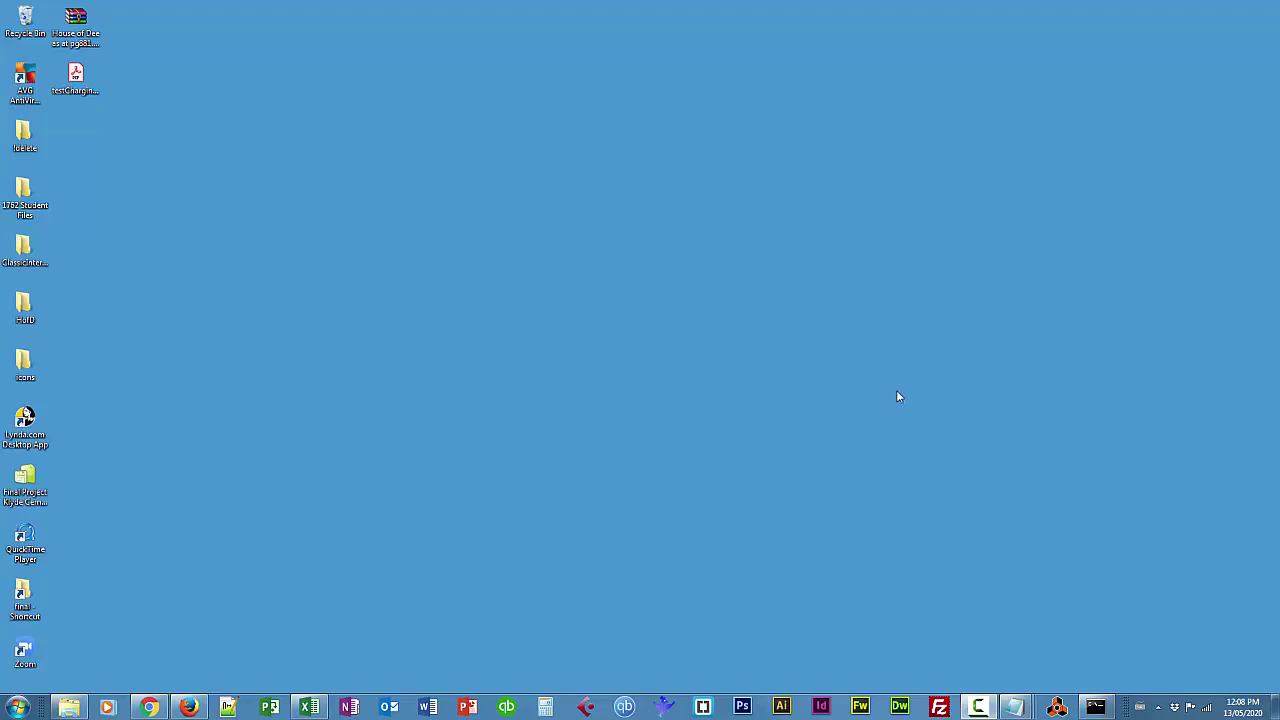
Launch Sage 50 Premium Accounting Version 2019 from the Start menu.
{"action": "left_click", "coordinate": [18, 710]}
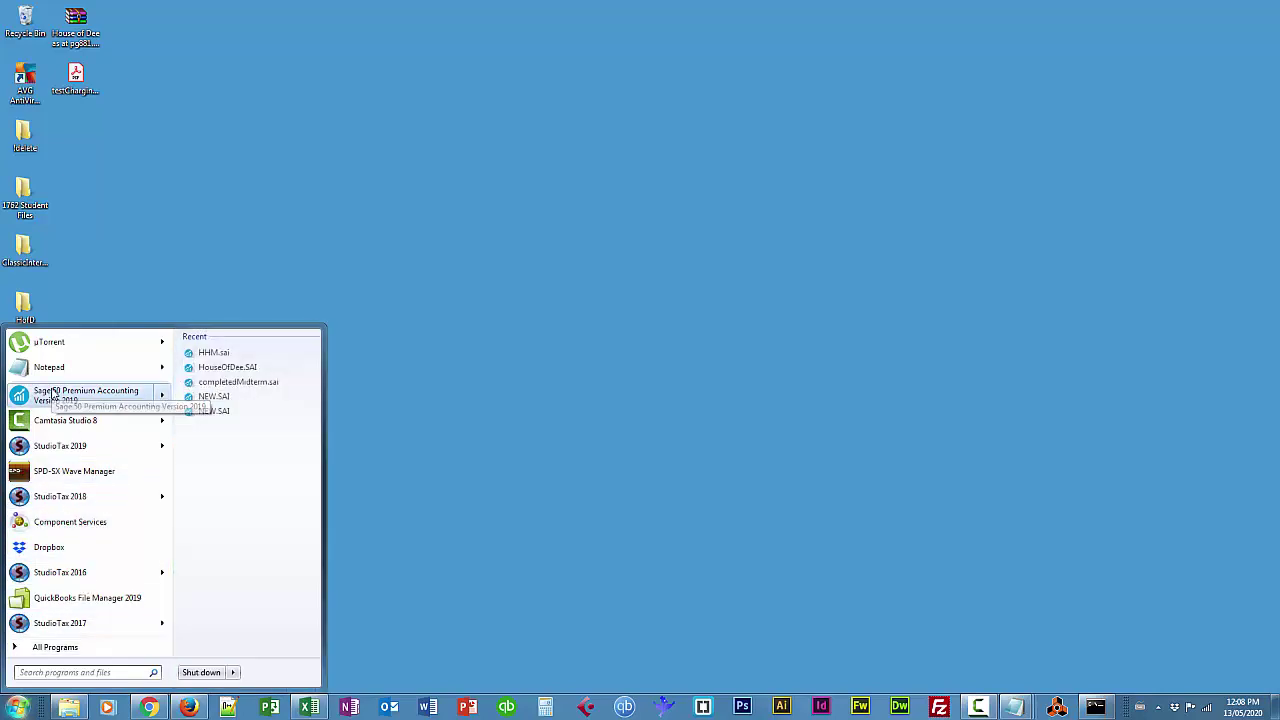
{"action": "left_click", "coordinate": [54, 393]}
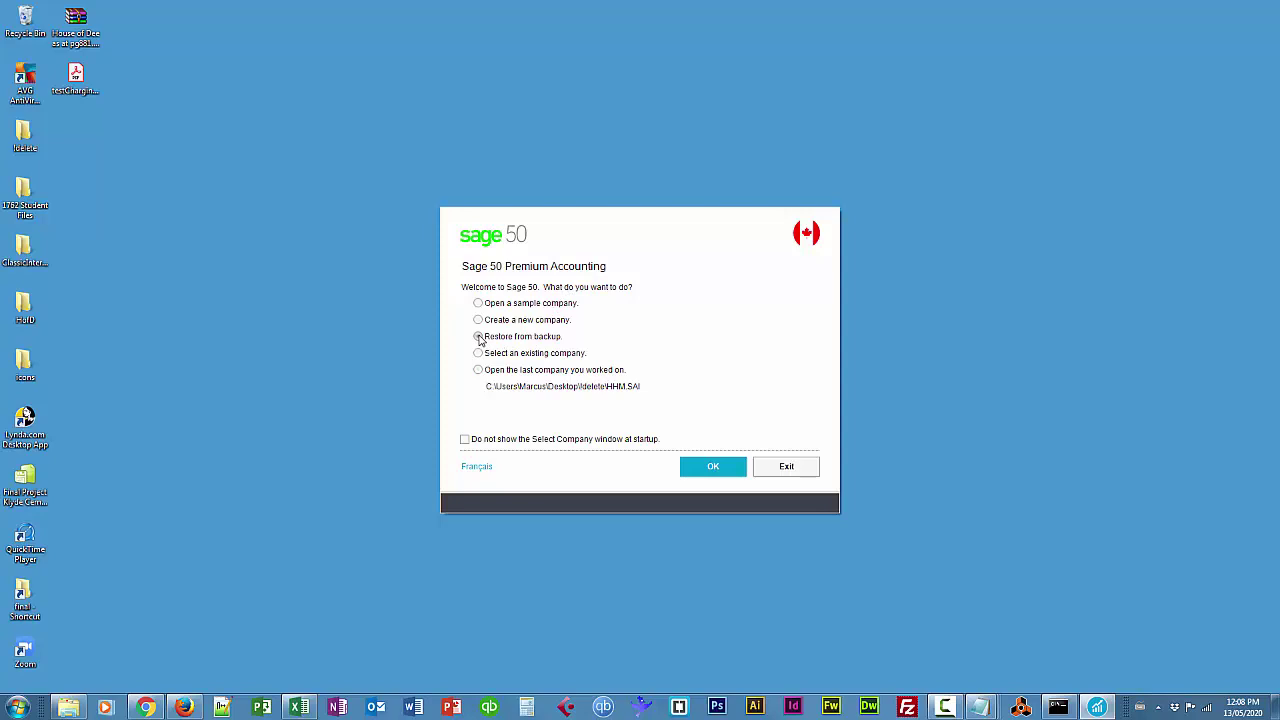
Confirm restoring a company from a backup and advance the Restore wizard.
{"action": "left_click", "coordinate": [732, 467]}
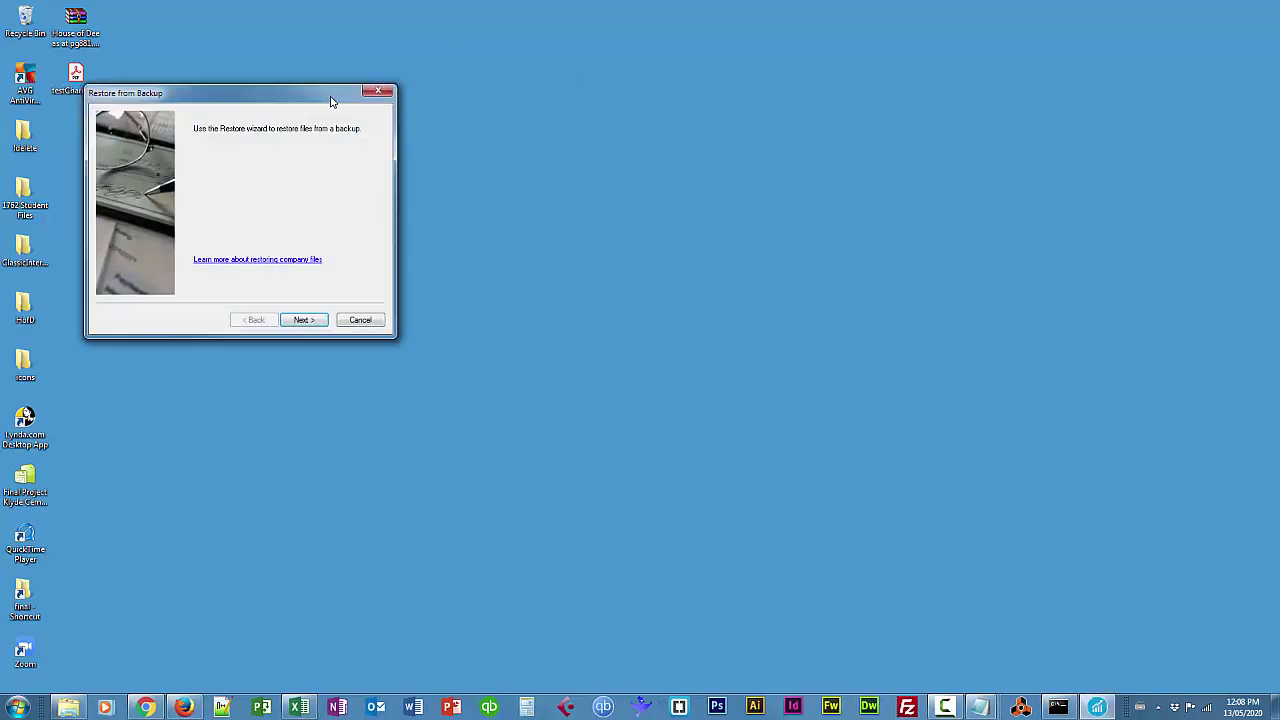
{"action": "left_click_drag", "start_coordinate": [331, 101], "coordinate": [883, 265]}
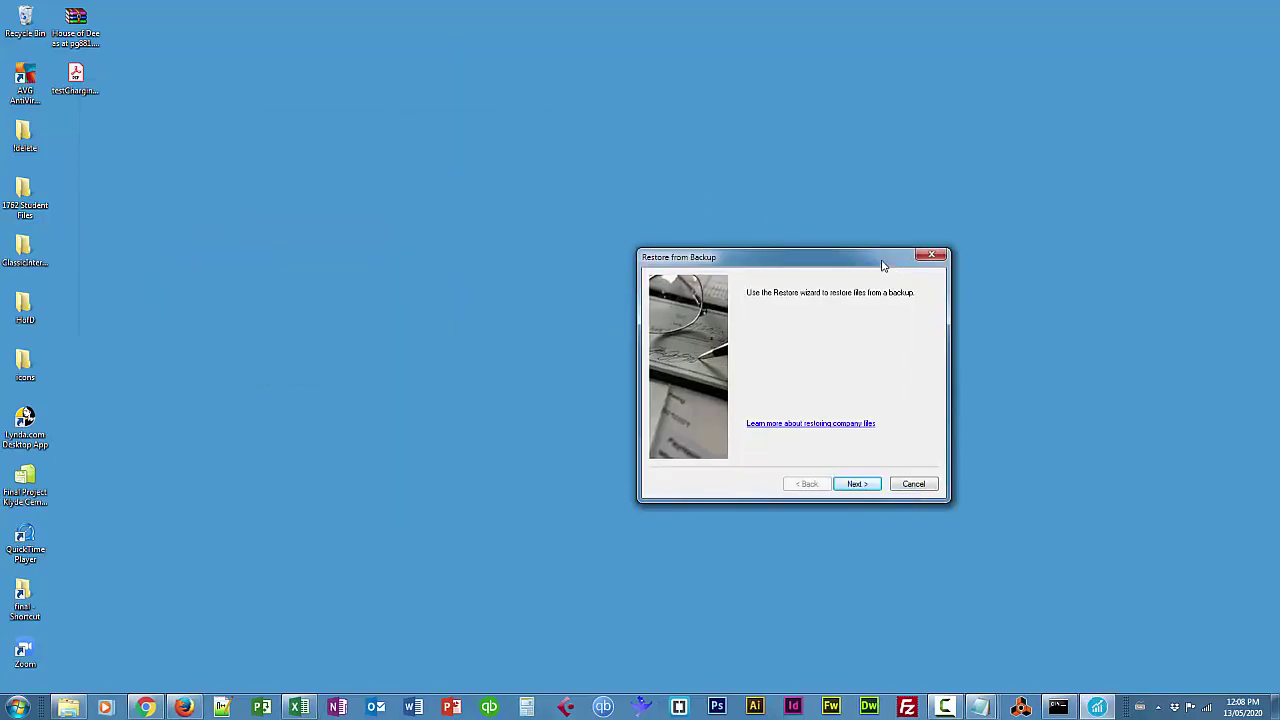
{"action": "left_click", "coordinate": [857, 486]}
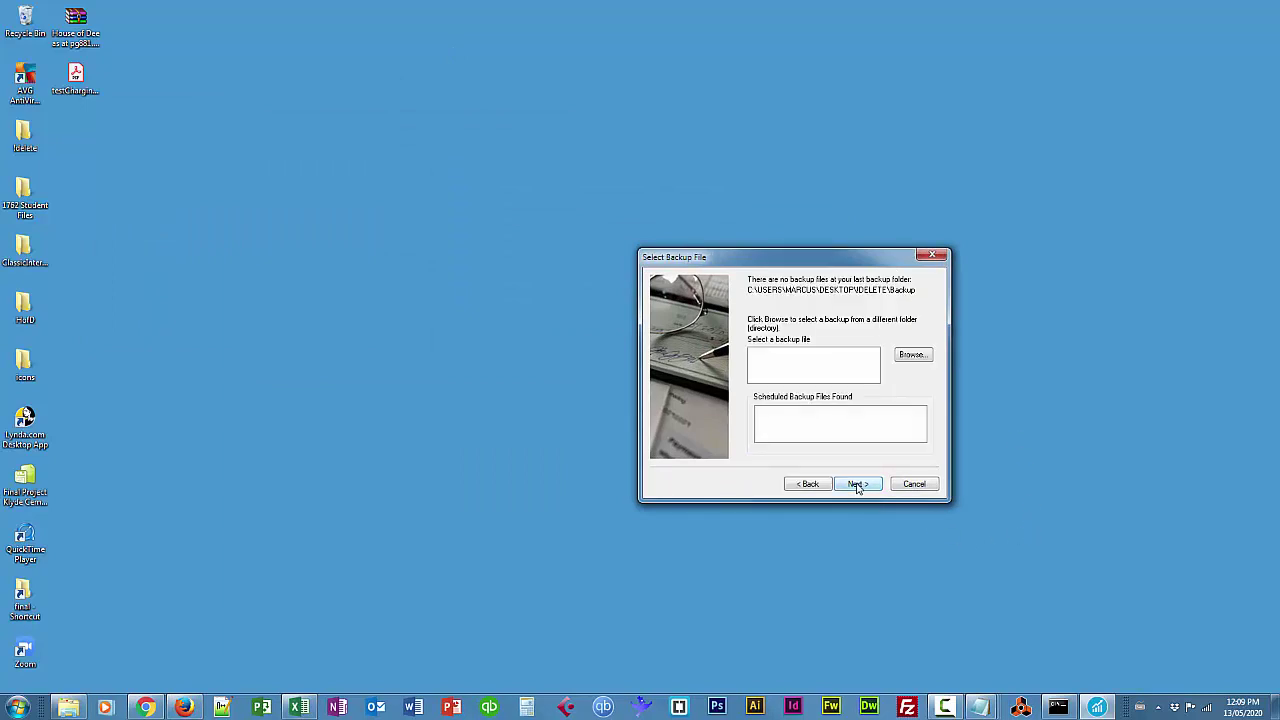
Browse to Removable Disk > Sage I > 1665-1-Student-Files and choose the Harmony House Music 2017.0 - Start1.CAB backup.
{"action": "left_click", "coordinate": [911, 356]}
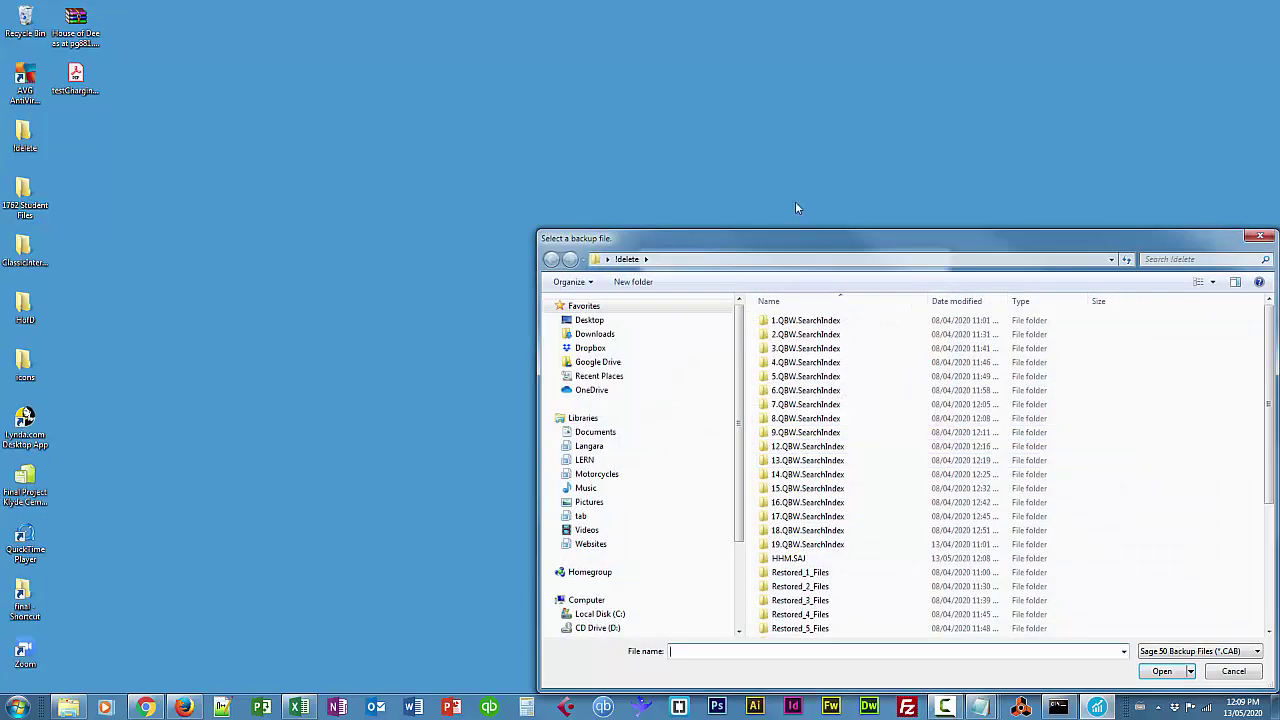
{"action": "left_click_drag", "start_coordinate": [793, 236], "coordinate": [627, 83]}
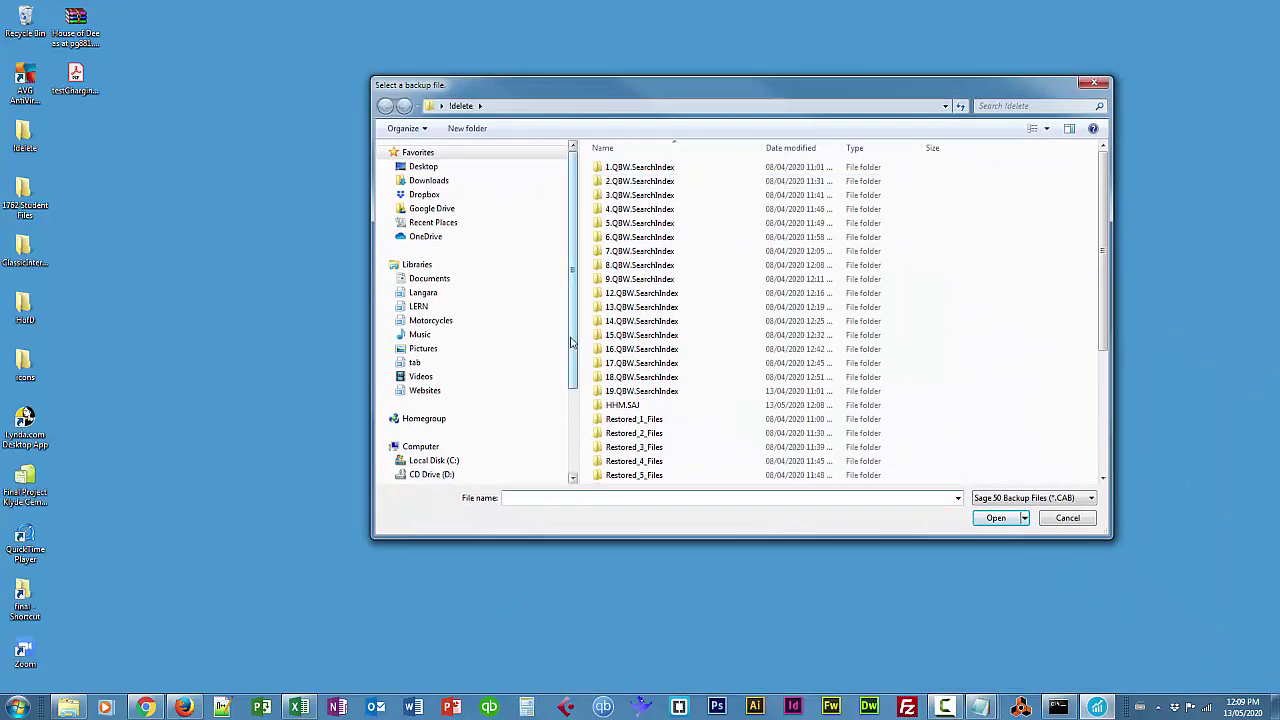
{"action": "left_click_drag", "start_coordinate": [572, 344], "coordinate": [571, 438]}
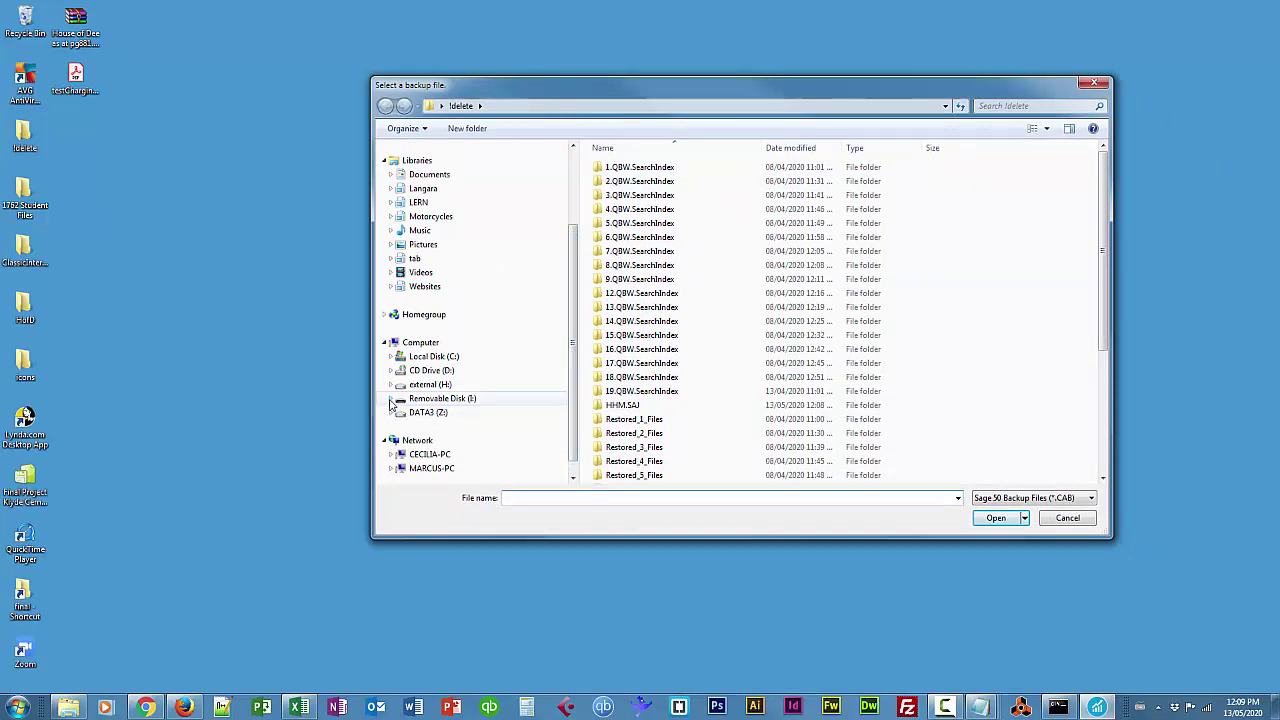
{"action": "left_click", "coordinate": [391, 399]}
{"action": "left_click", "coordinate": [397, 384]}
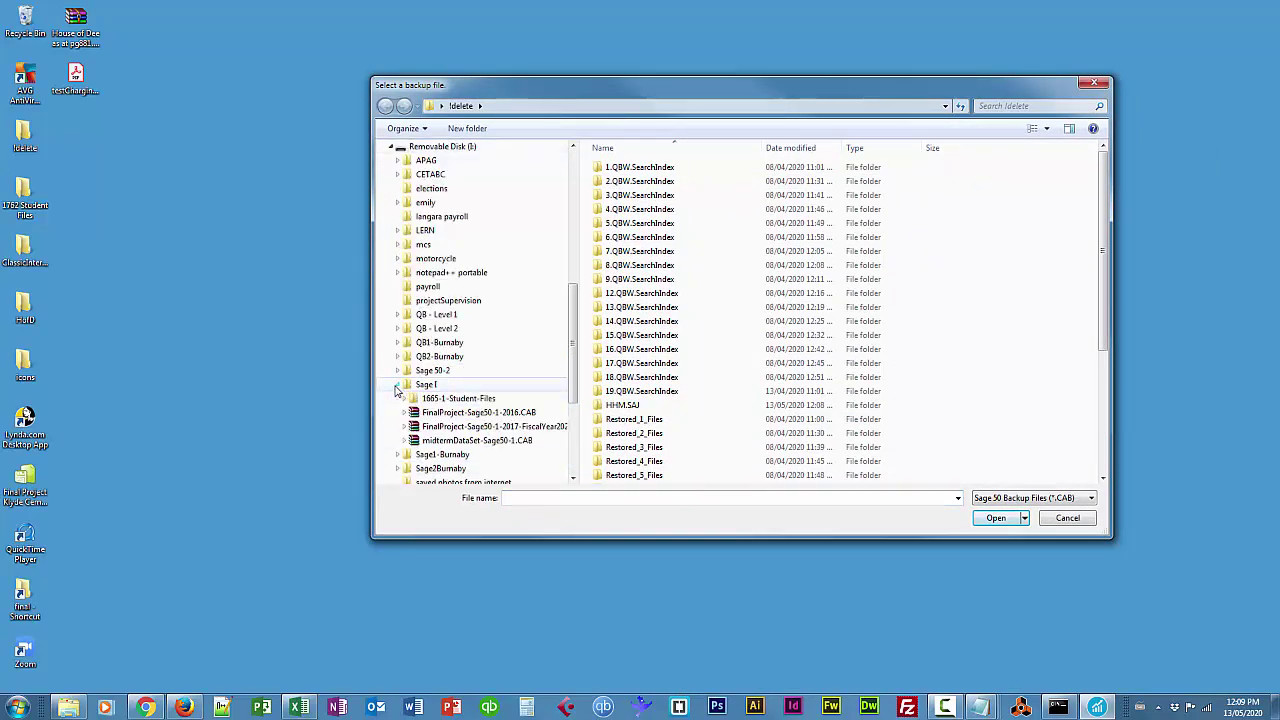
{"action": "left_click", "coordinate": [452, 399]}
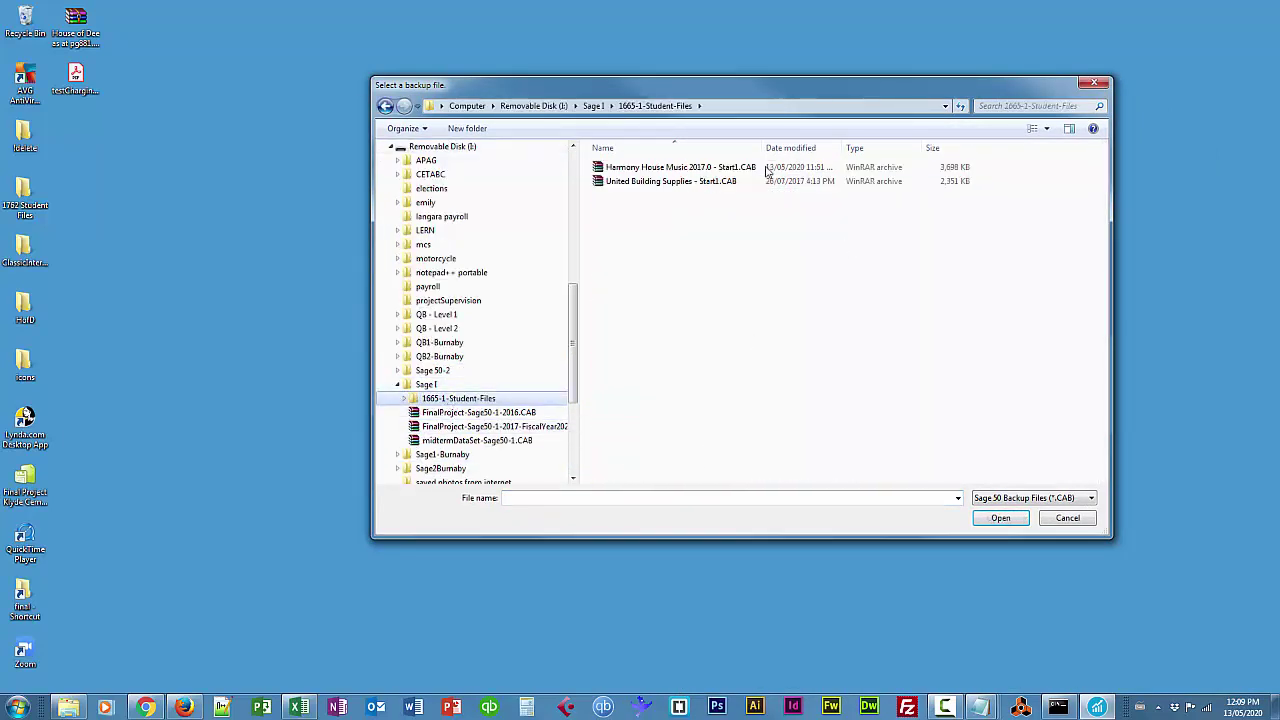
{"action": "left_click_drag", "start_coordinate": [764, 148], "coordinate": [807, 148]}
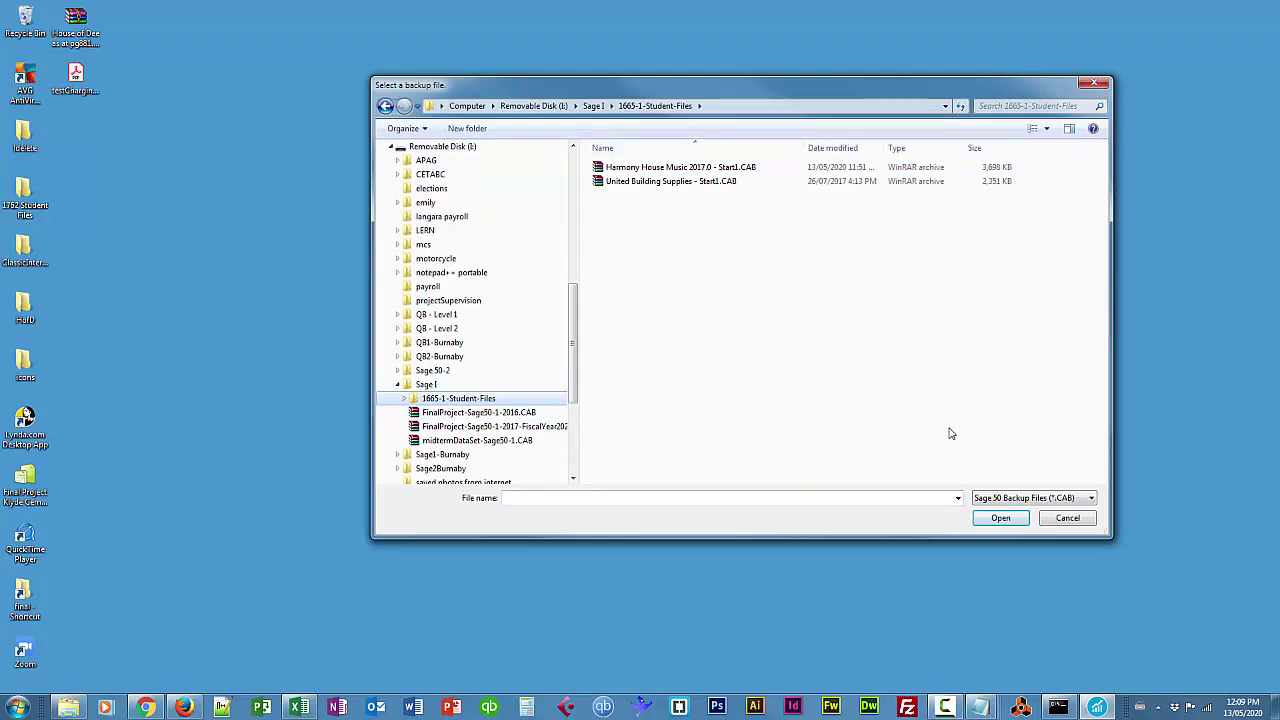
{"action": "double_click", "coordinate": [672, 168]}
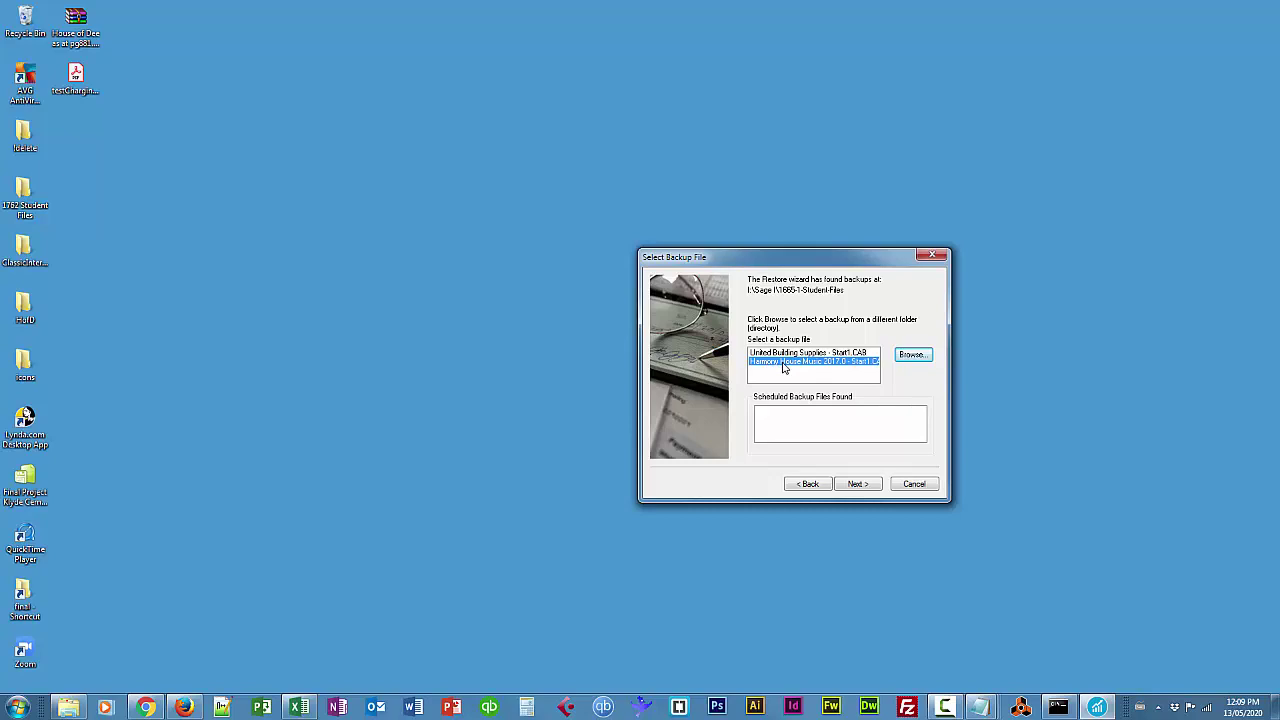
Accept the Harmony House Music backup details and proceed to the New File Name page.
{"action": "left_click", "coordinate": [862, 485]}
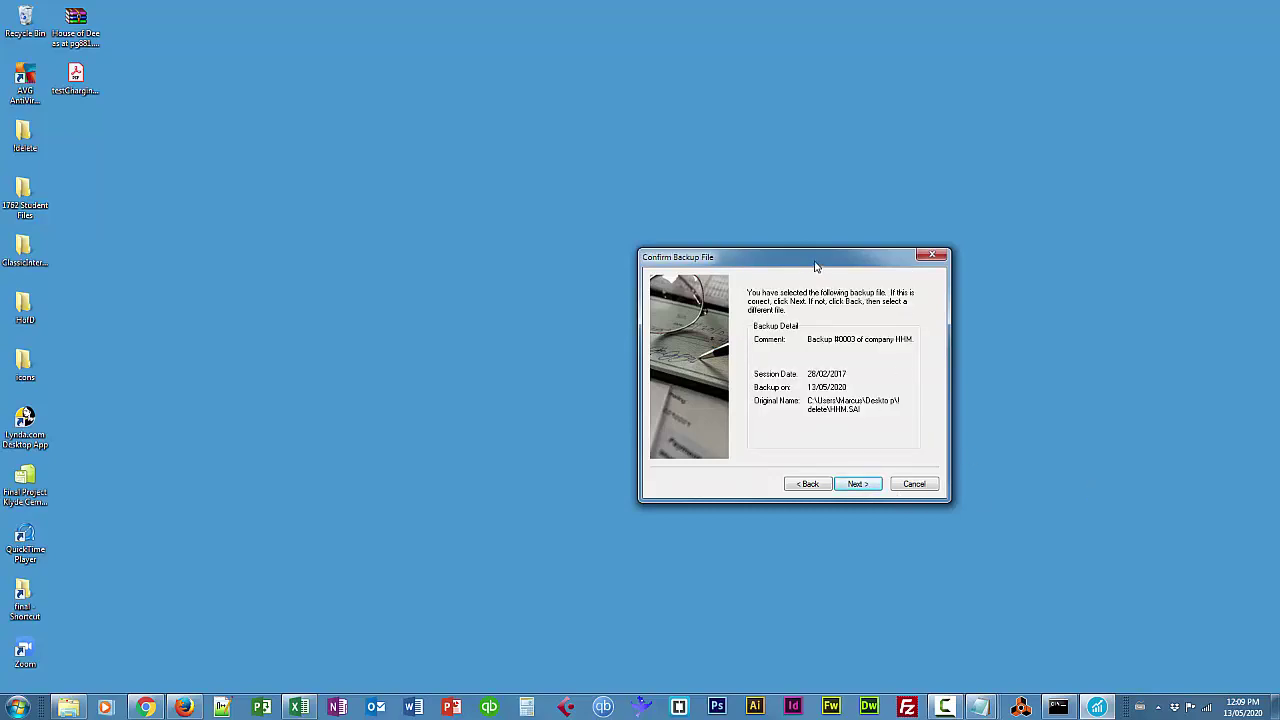
{"action": "left_click_drag", "start_coordinate": [815, 266], "coordinate": [819, 238]}
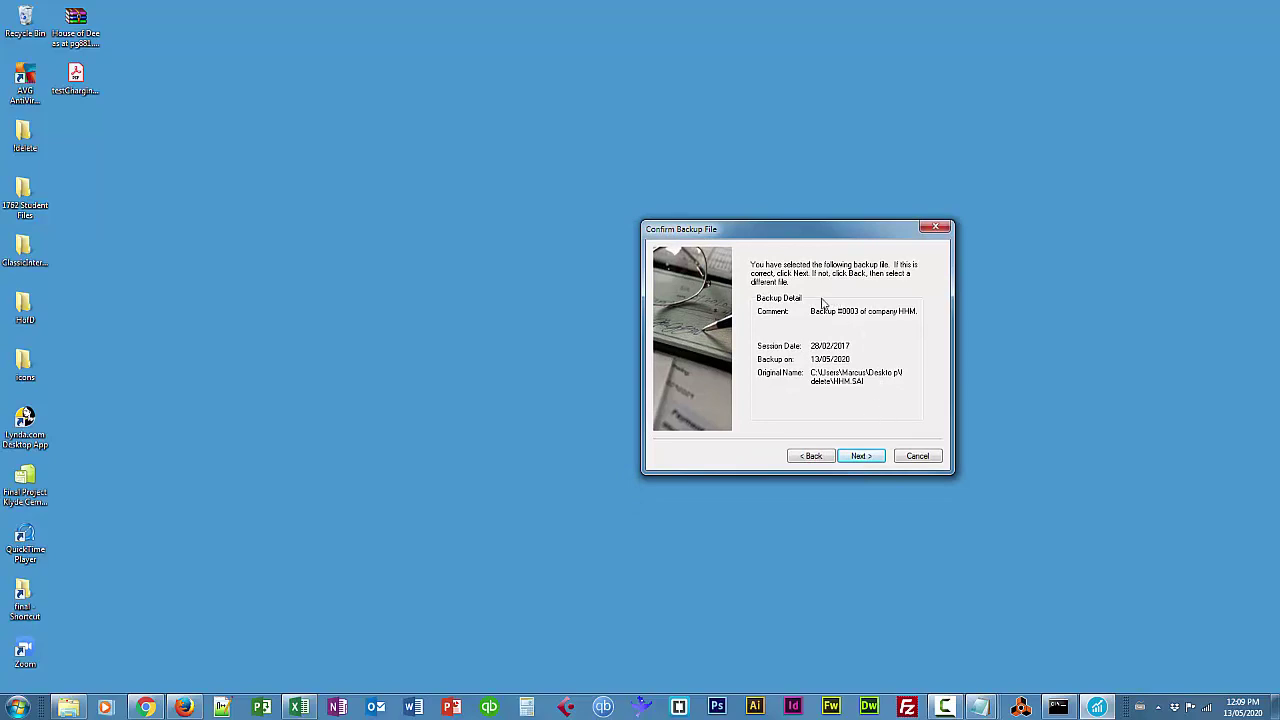
{"action": "left_click", "coordinate": [866, 456]}
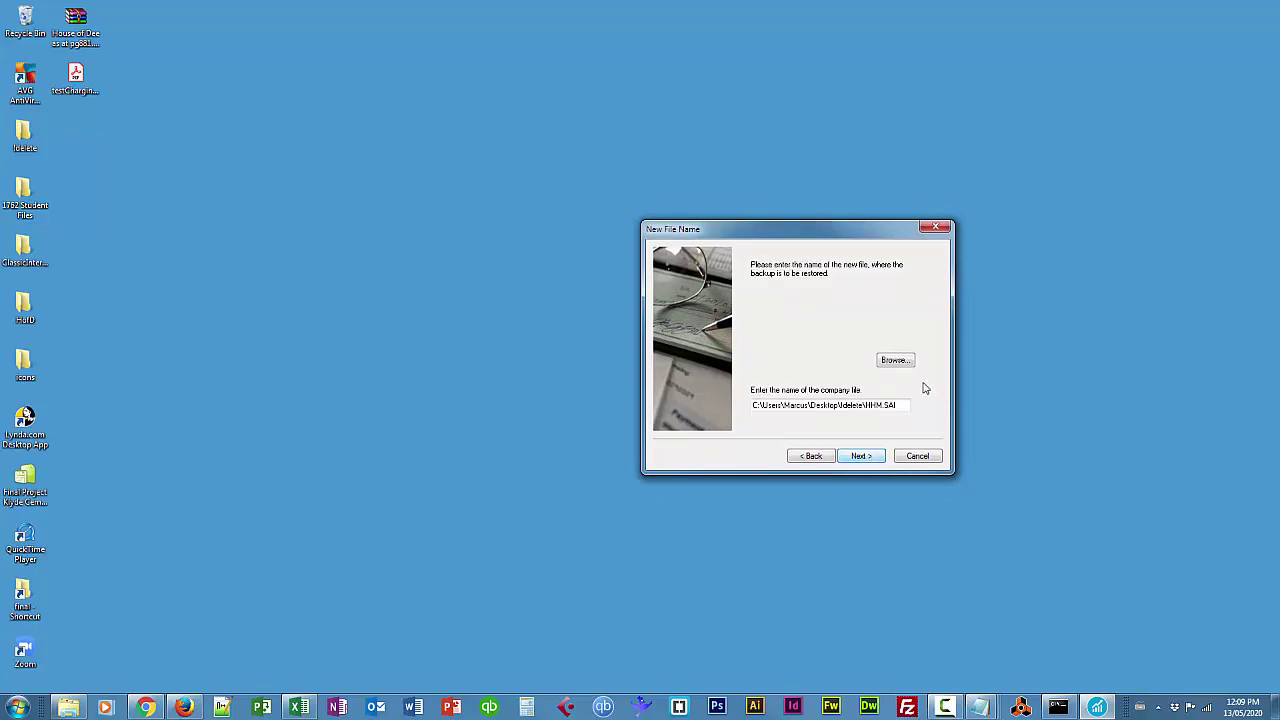
{"action": "left_click_drag", "start_coordinate": [821, 231], "coordinate": [823, 213]}
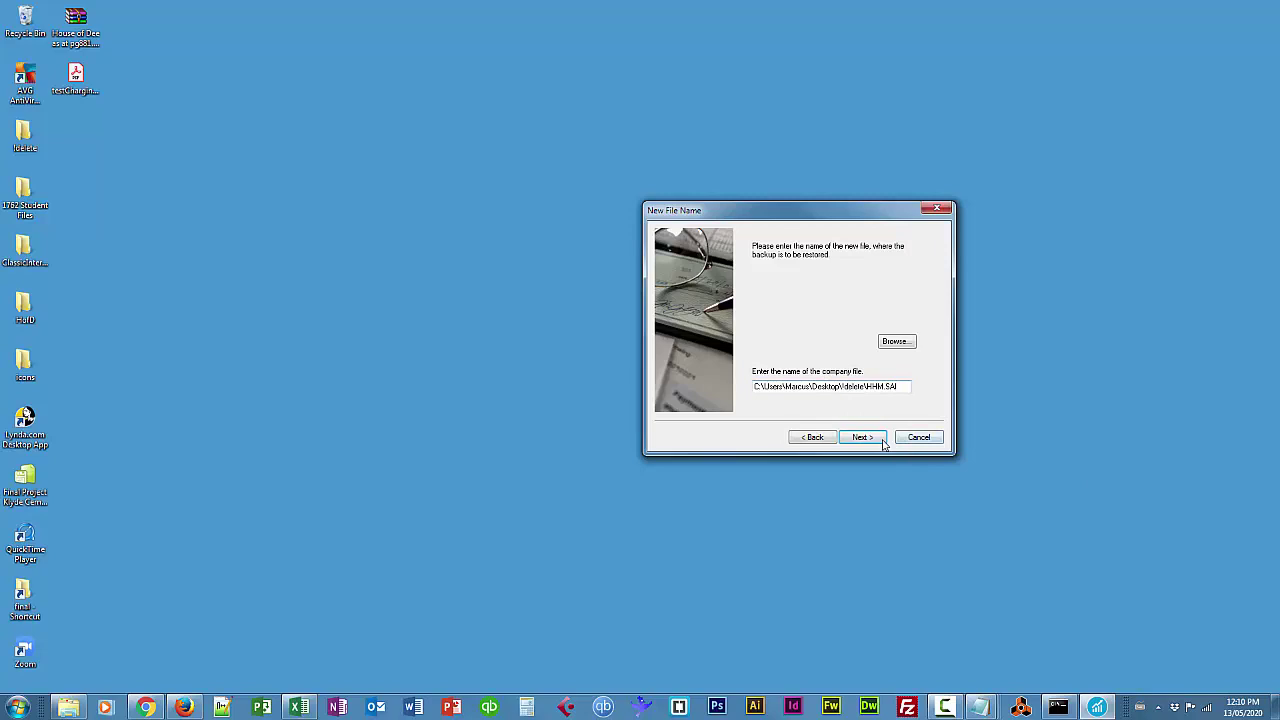
Save the restored company file as HarmonyHouseOfMusic in the Desktop's !delete folder.
{"action": "left_click", "coordinate": [895, 342]}
{"action": "left_click", "coordinate": [897, 342]}
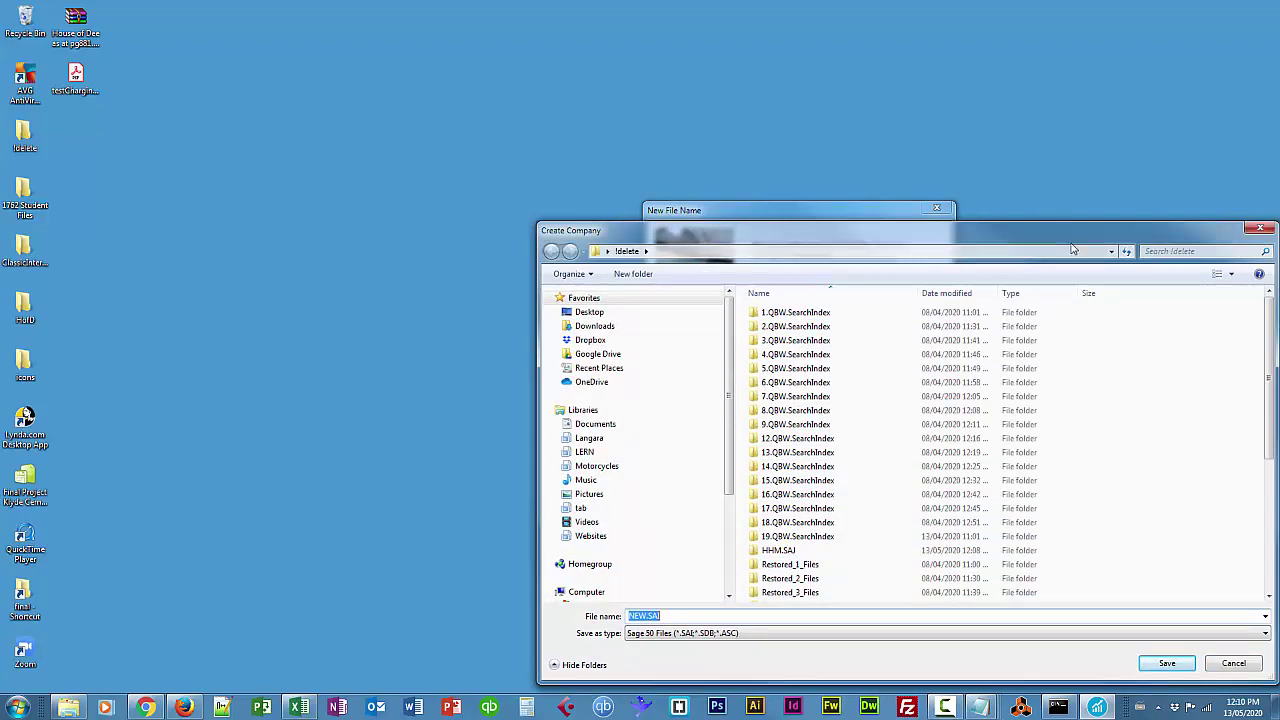
{"action": "left_click_drag", "start_coordinate": [937, 237], "coordinate": [811, 241]}
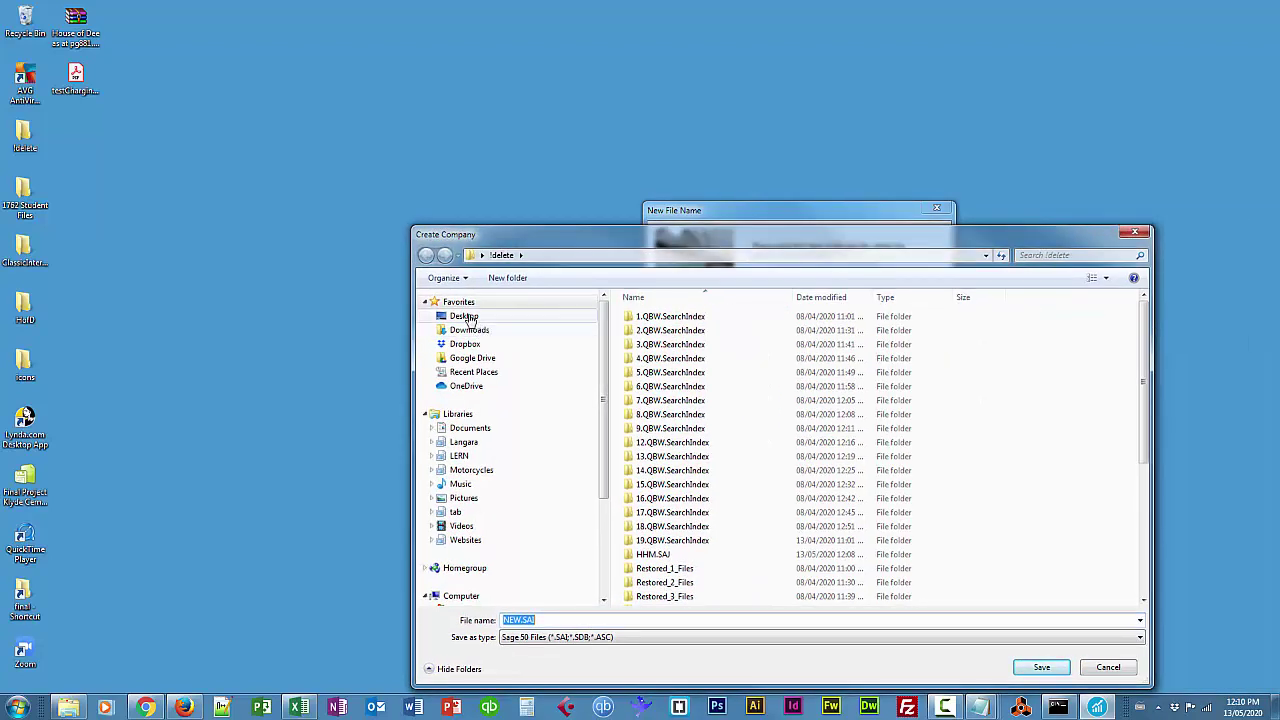
{"action": "left_click", "coordinate": [463, 315]}
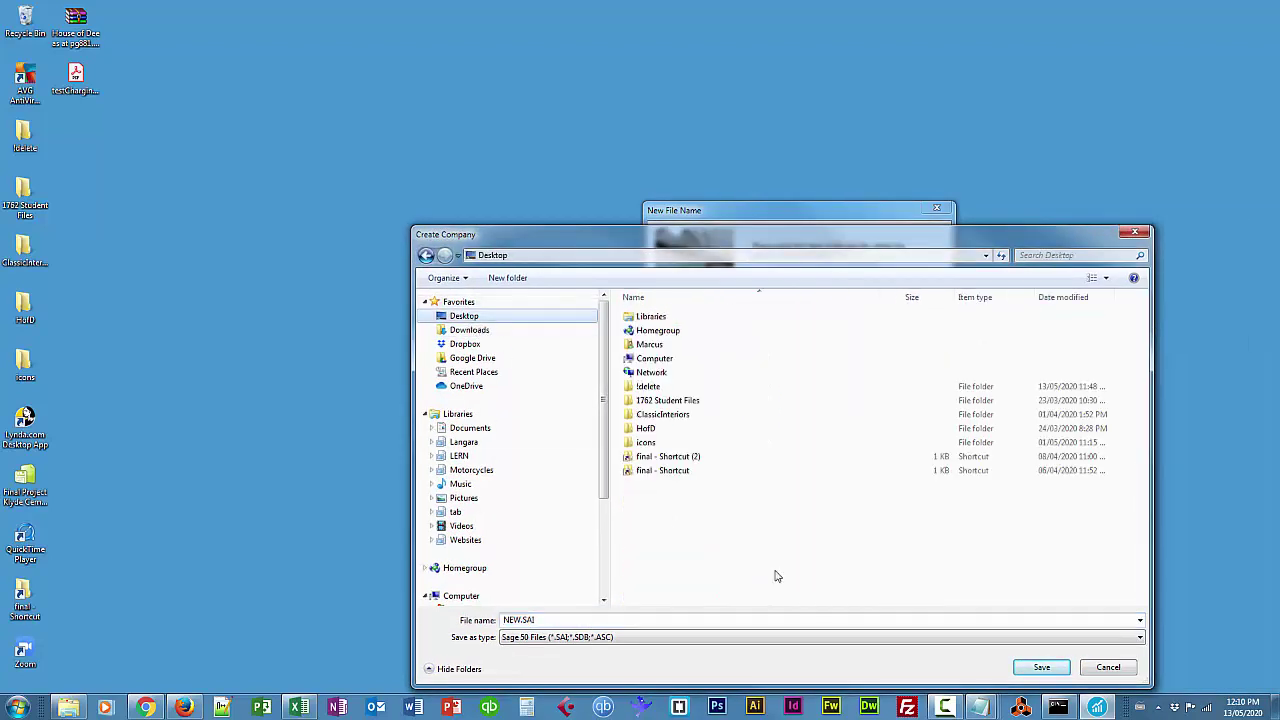
{"action": "double_click", "coordinate": [689, 387]}
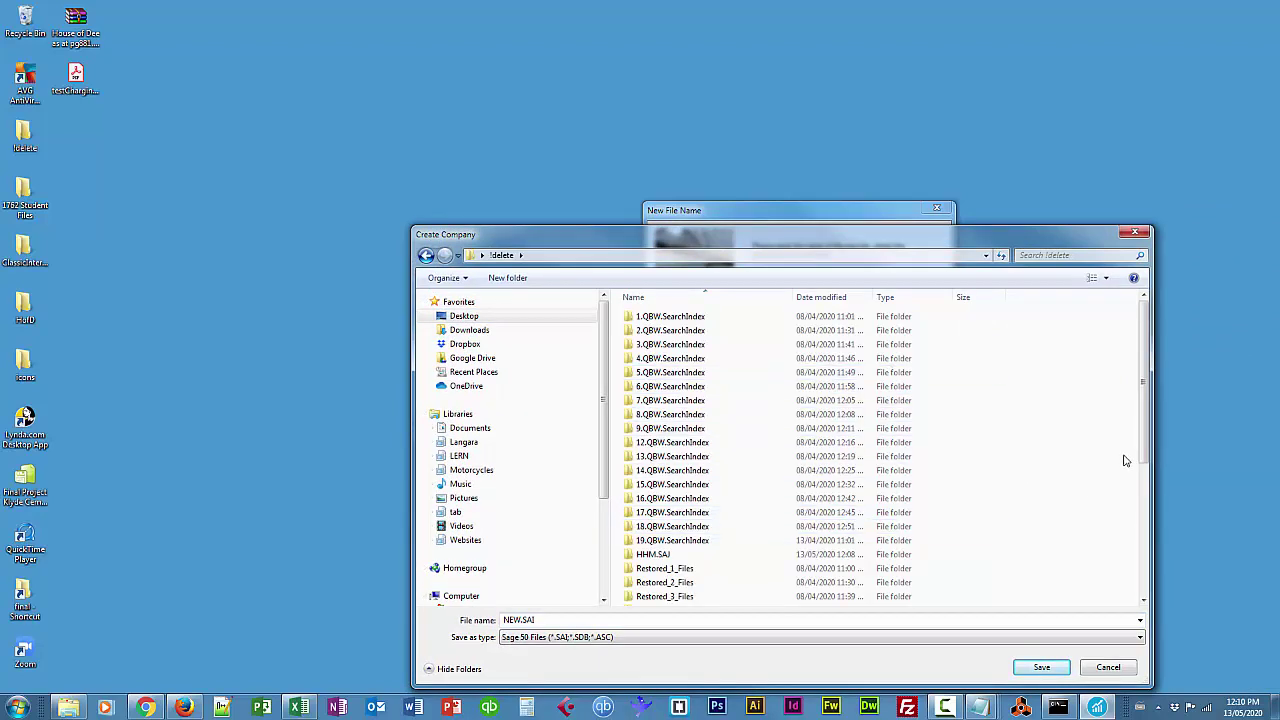
{"action": "double_click", "coordinate": [632, 623]}
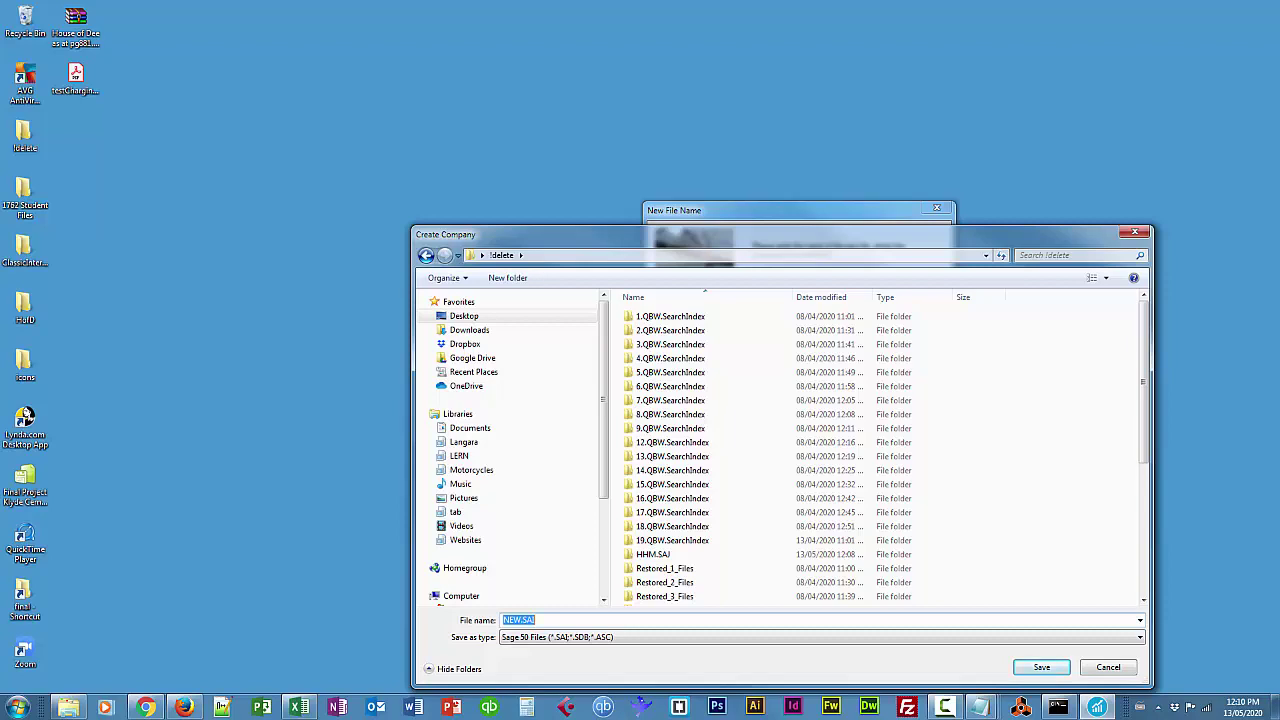
{"action": "type", "text": "Harmon"}
{"action": "type", "text": "yHouse"}
{"action": "type", "text": "Ol"}
{"action": "type", "text": "Music"}
{"action": "left_click", "coordinate": [1042, 668]}
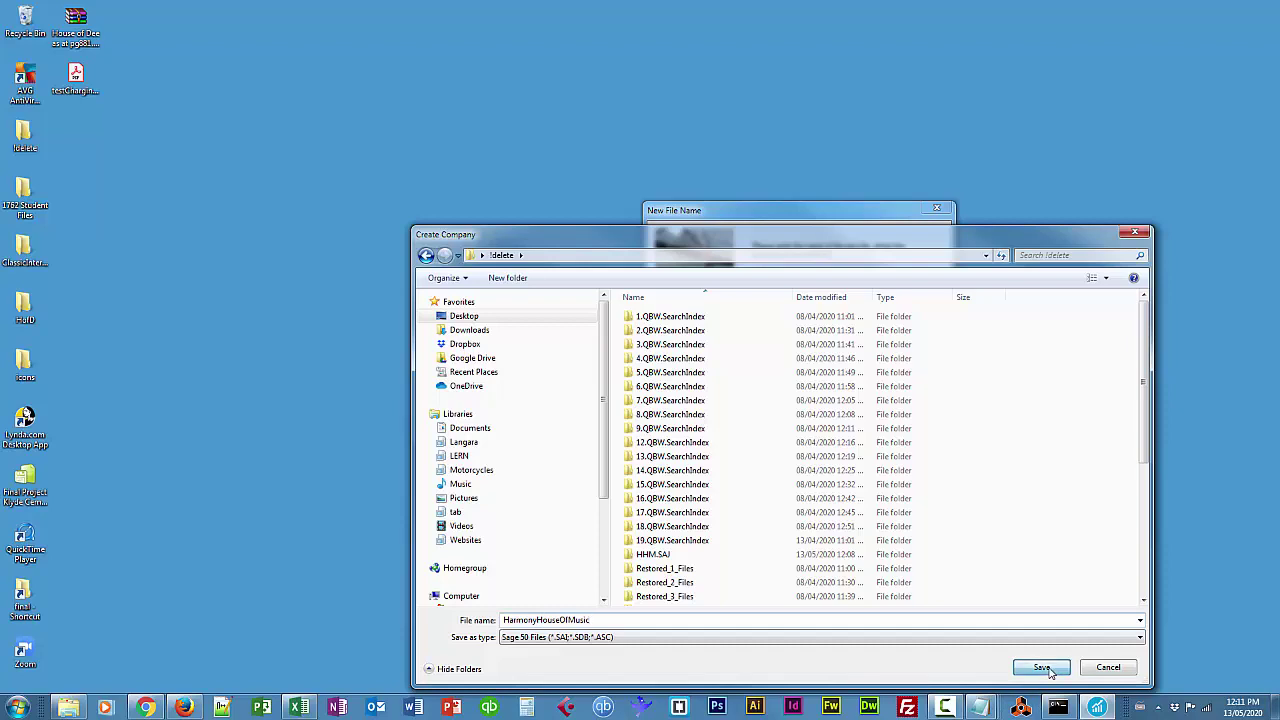
Finish the Restore wizard so the backup is restored and the Session Date prompt appears.
{"action": "left_click", "coordinate": [865, 439]}
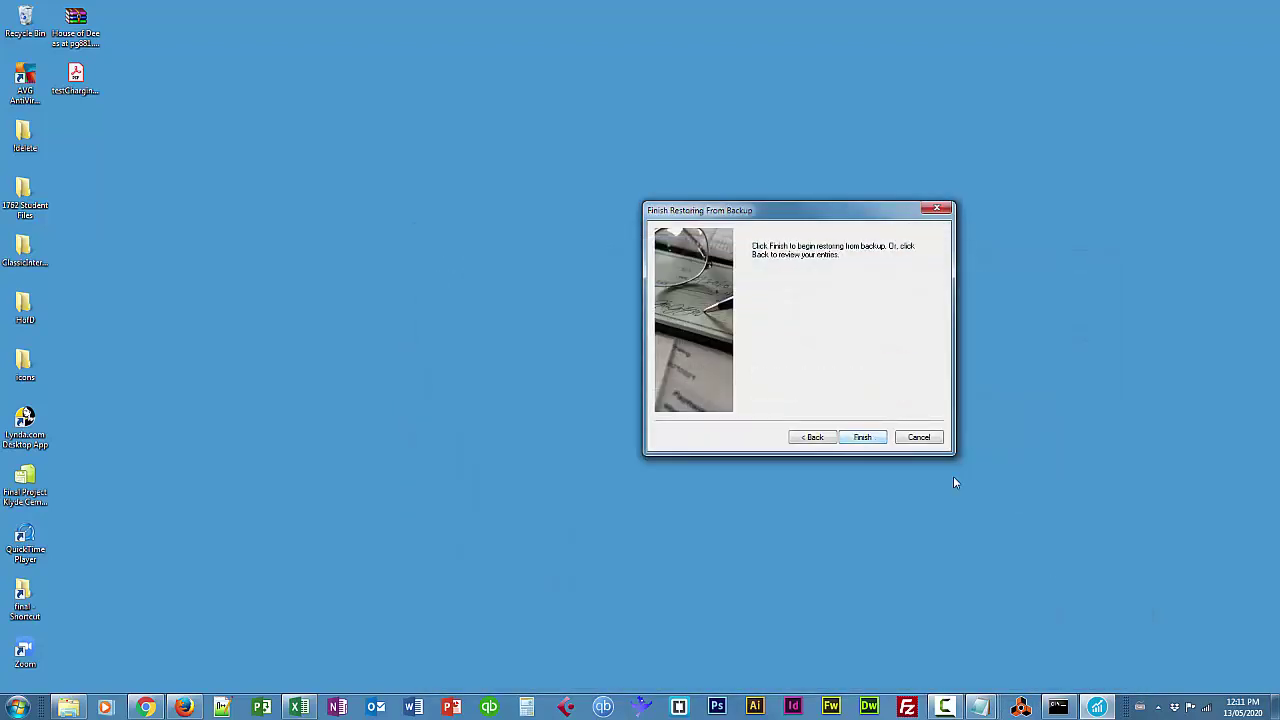
{"action": "left_click", "coordinate": [860, 437]}
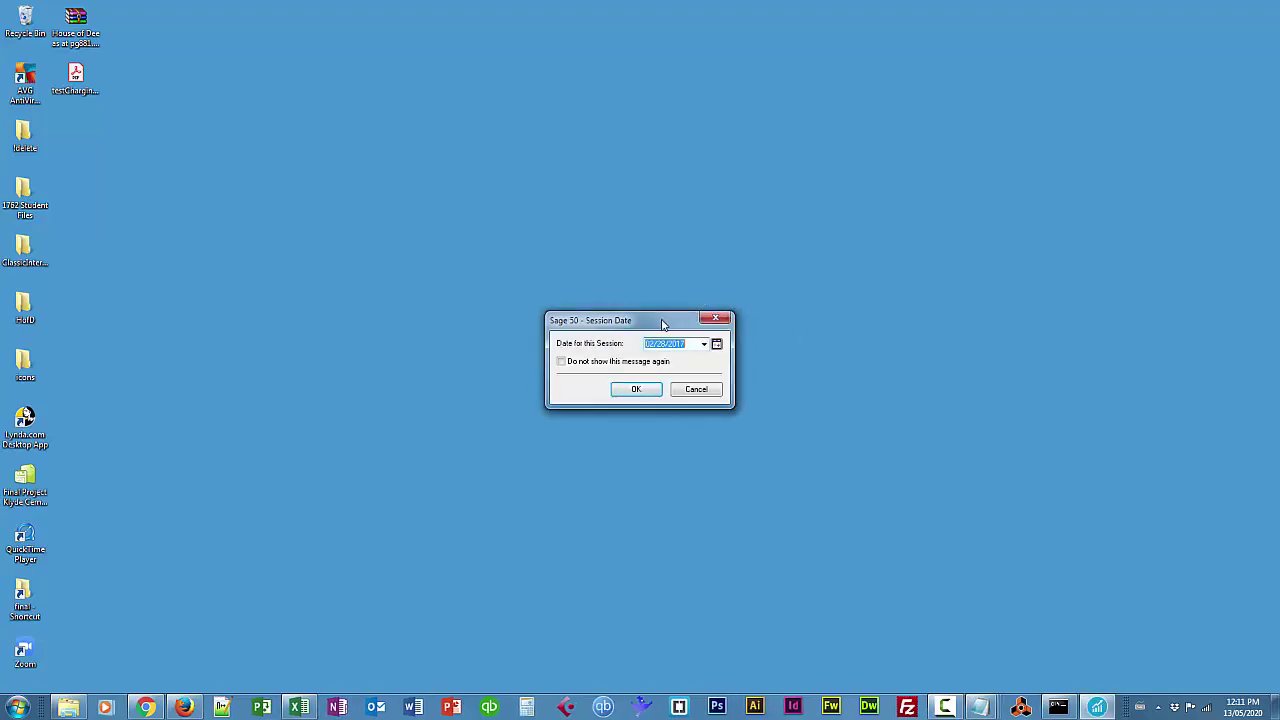
{"action": "left_click_drag", "start_coordinate": [664, 318], "coordinate": [697, 293]}
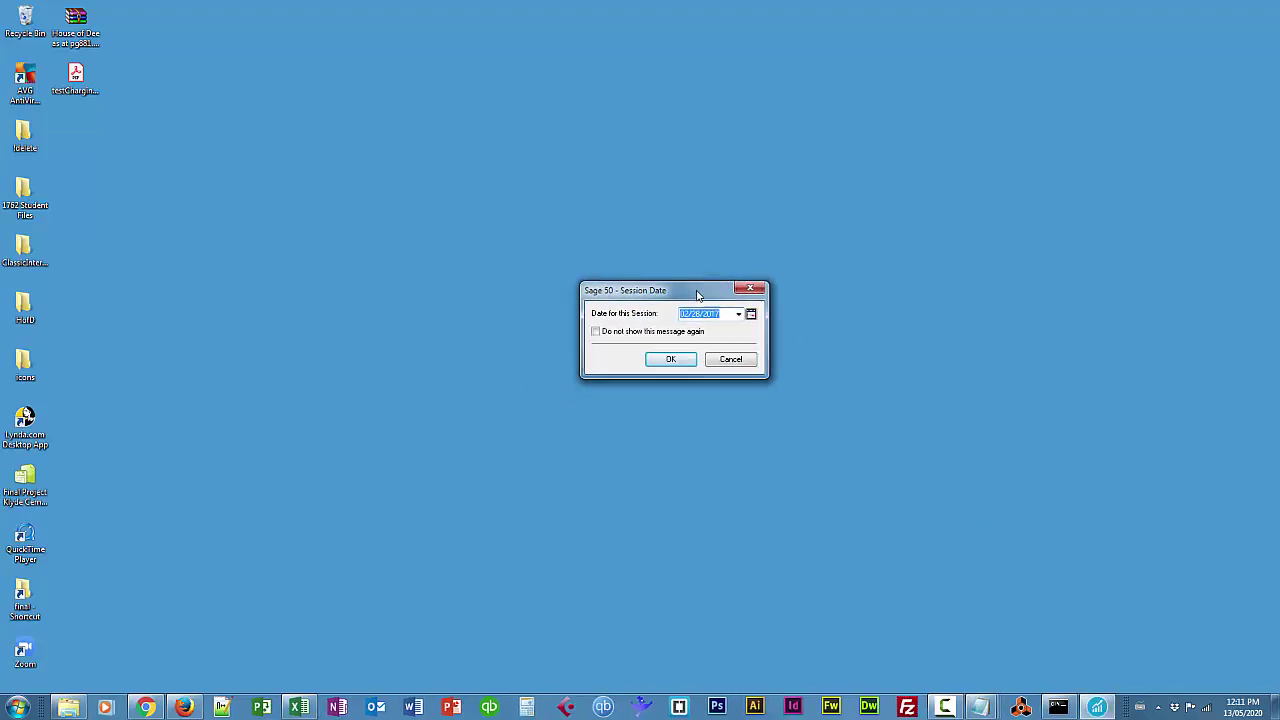
Accept the 02/28/2017 session date and close the Welcome window to reveal Receivables.
{"action": "left_click", "coordinate": [673, 360]}
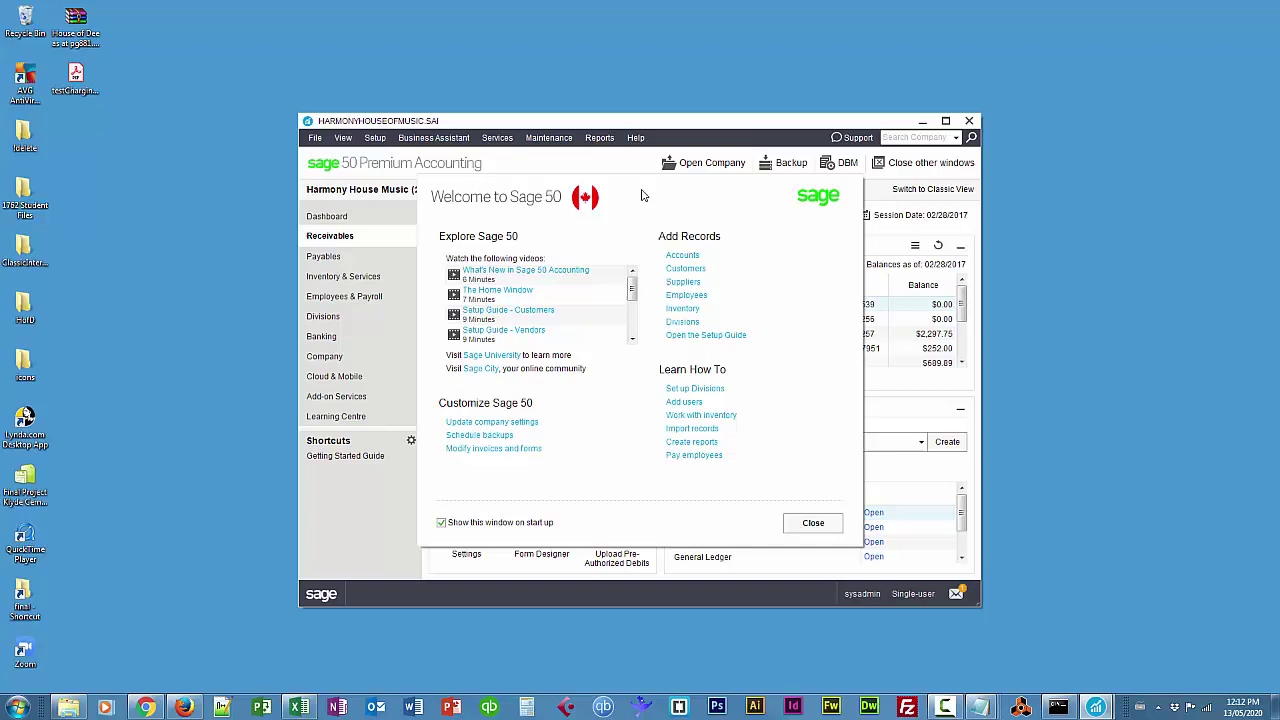
{"action": "left_click_drag", "start_coordinate": [643, 196], "coordinate": [655, 189]}
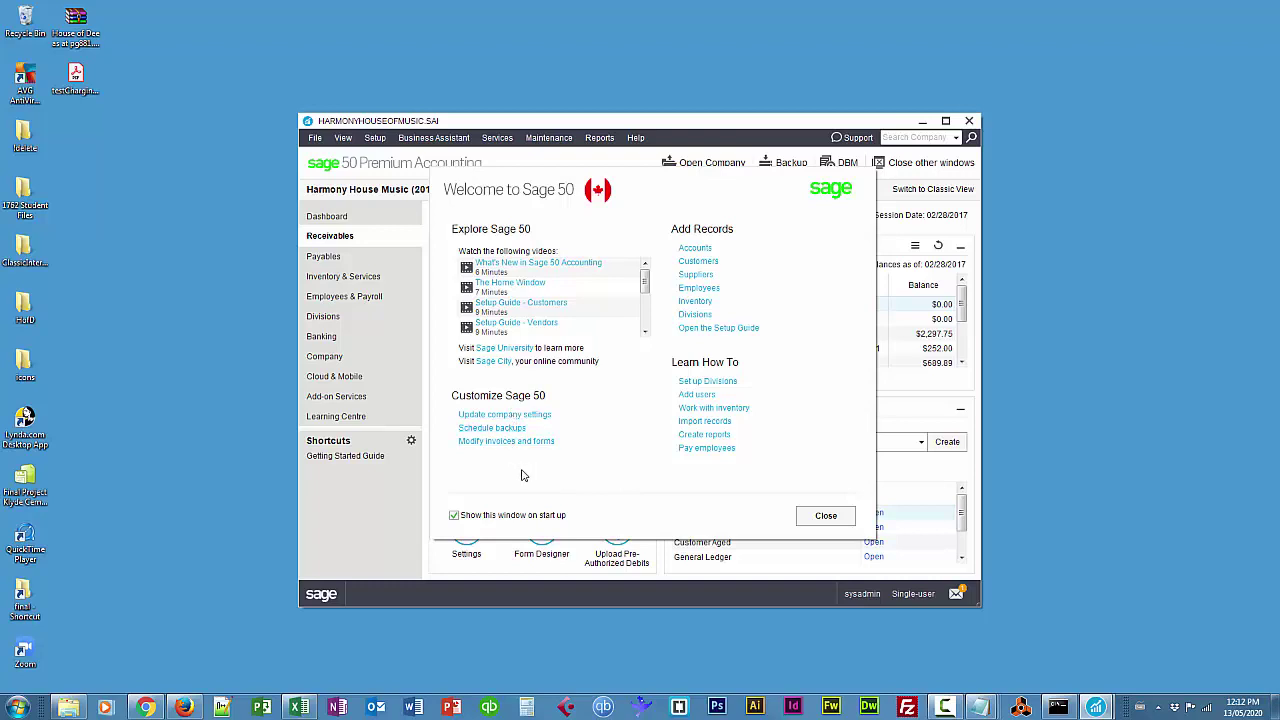
{"action": "left_click", "coordinate": [823, 516]}
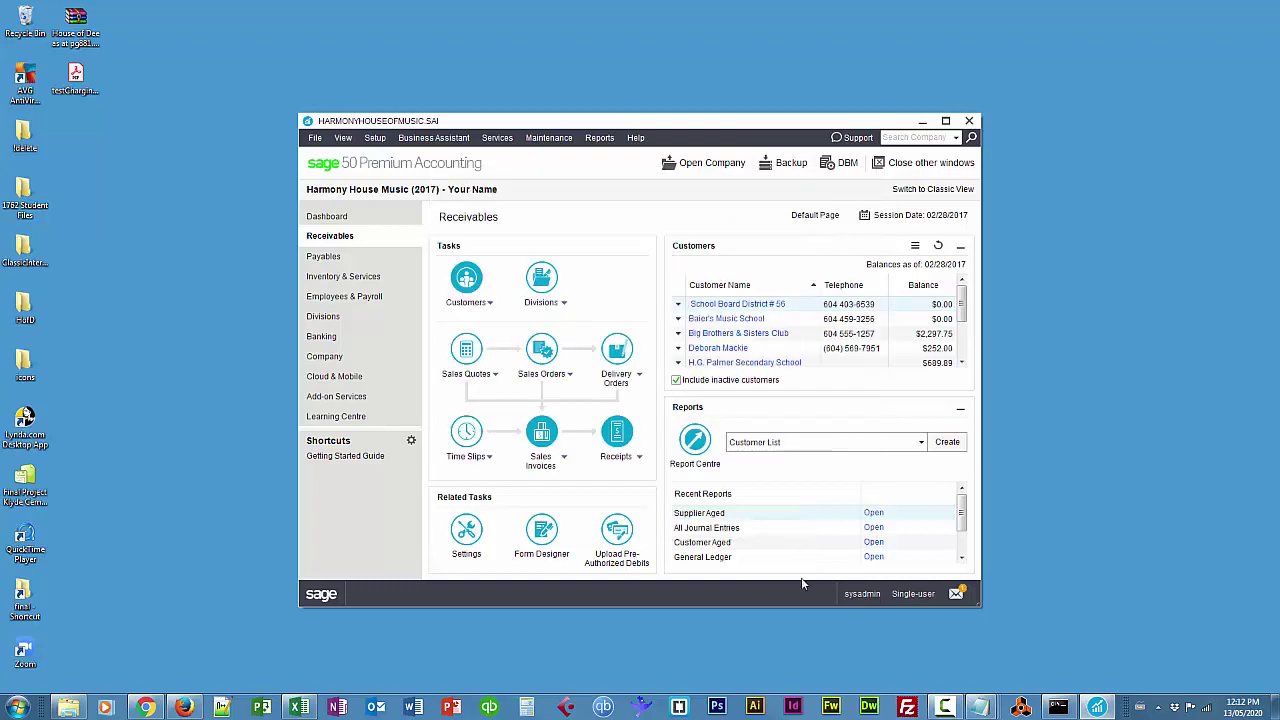